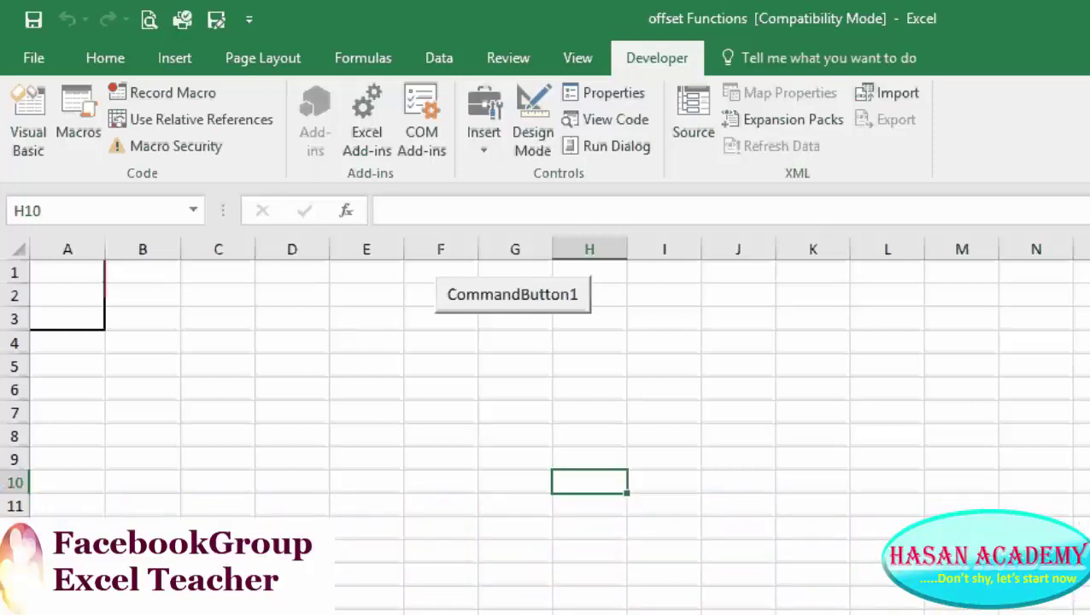
# Select cells A1:A3 and step the active cell through A1, A2 and A3.
pyautogui.click(67, 272)
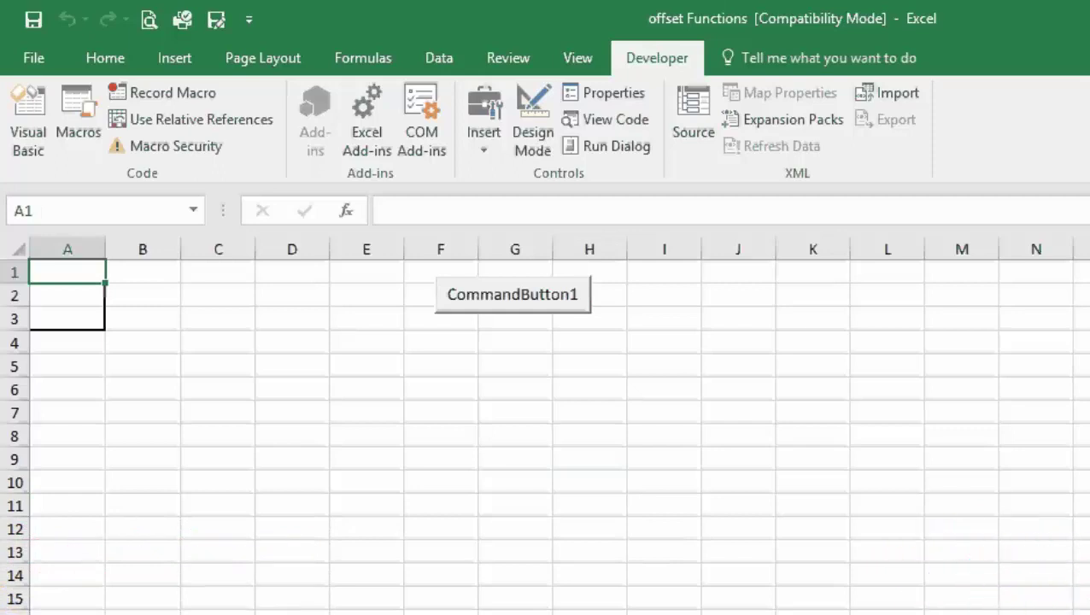
pyautogui.moveTo(68, 319); pyautogui.dragTo(68, 272)
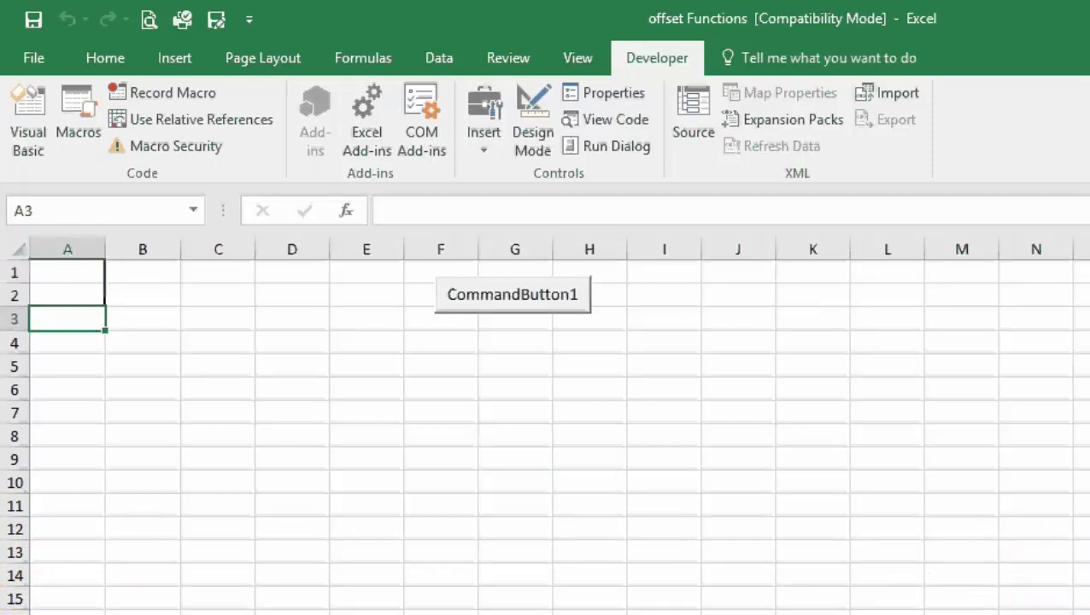
pyautogui.press('Return')
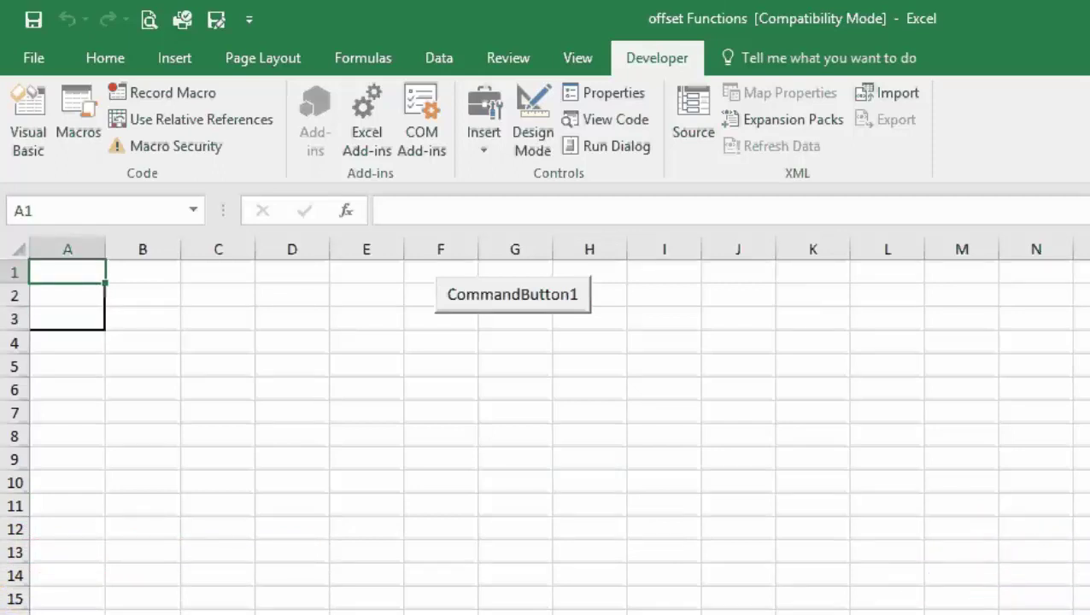
pyautogui.press('Return')
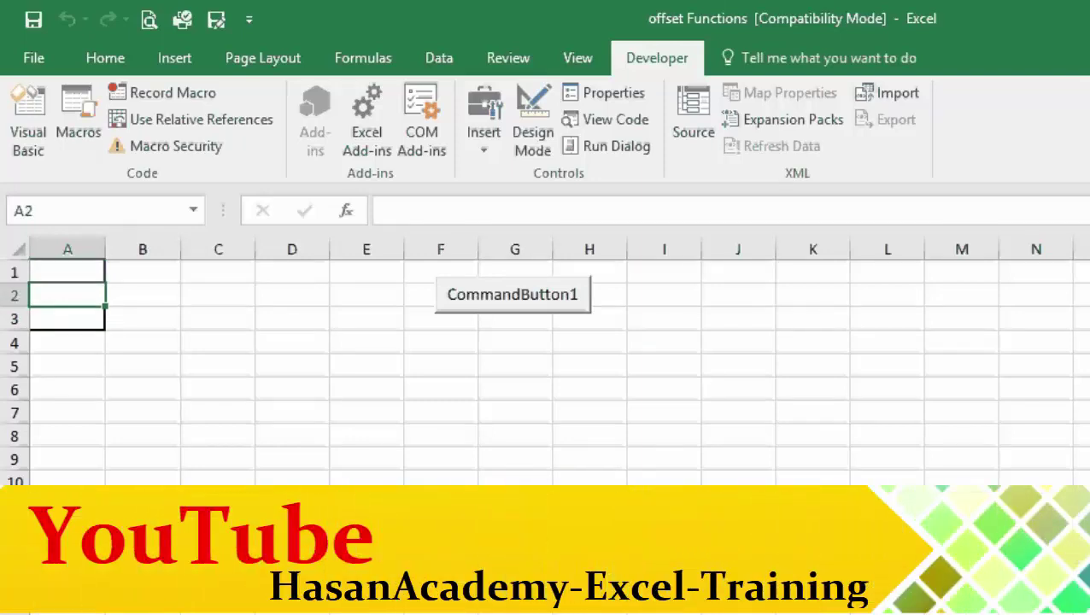
pyautogui.press('Return')
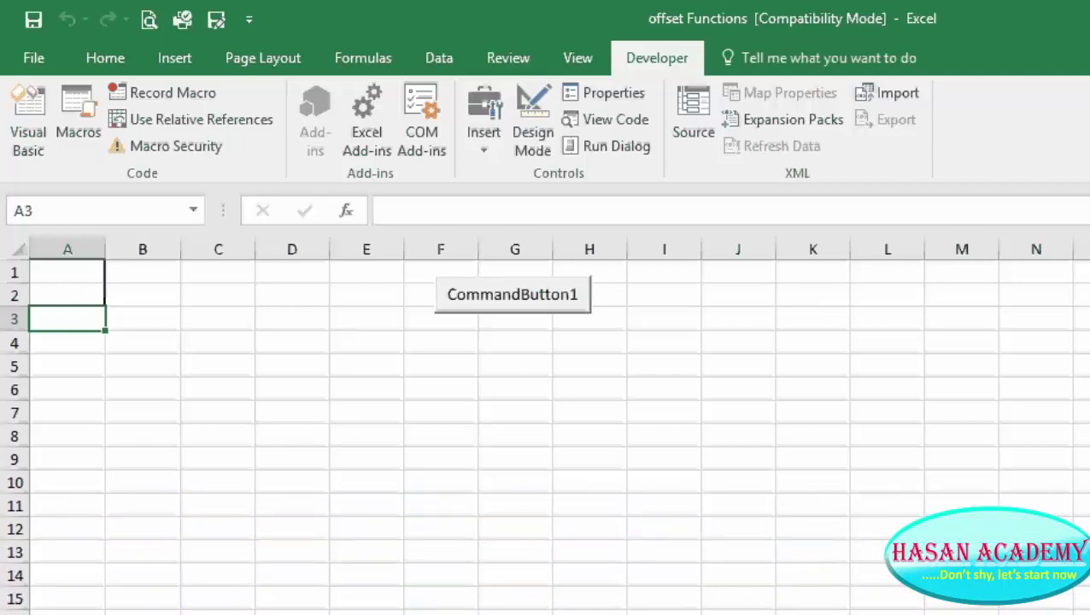
# In CommandButton1_Click, declare the variable example As Range.
pyautogui.click(607, 119)
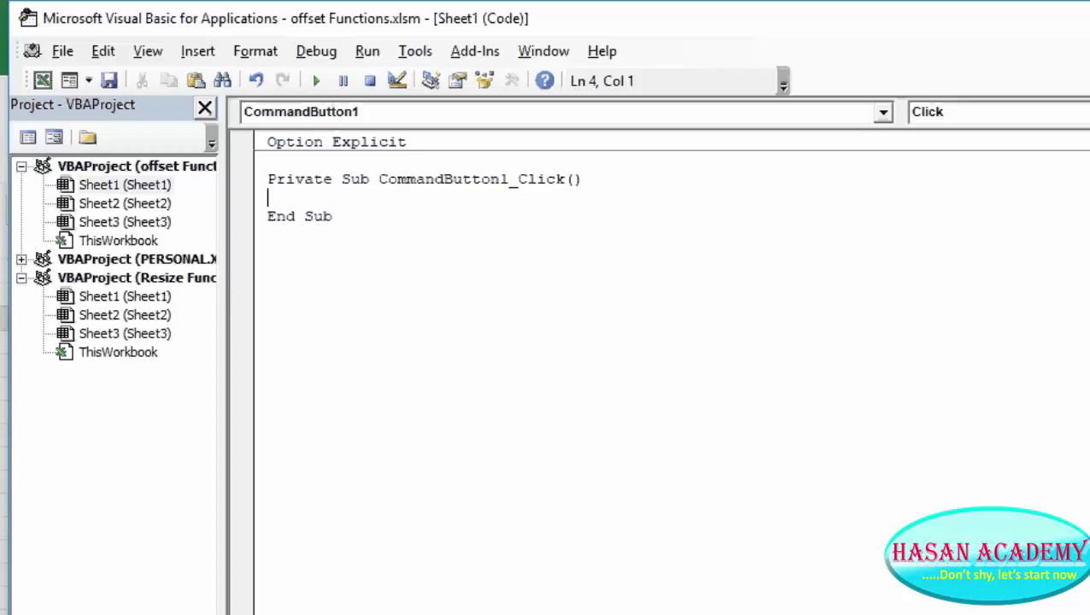
pyautogui.write('Dim')
pyautogui.write(' exam')
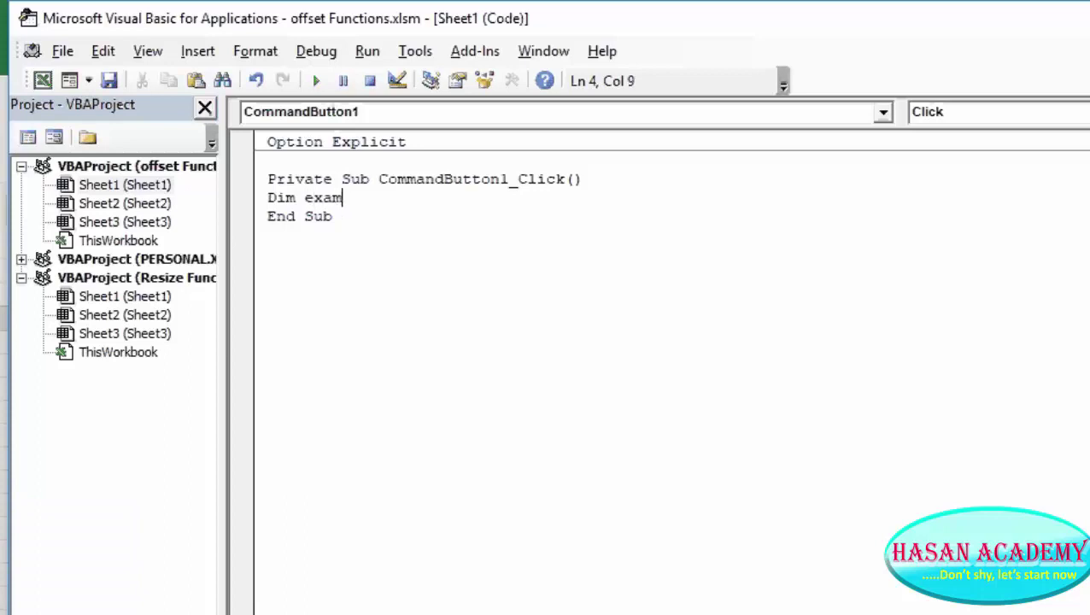
pyautogui.write('ple')
pyautogui.write(' As ')
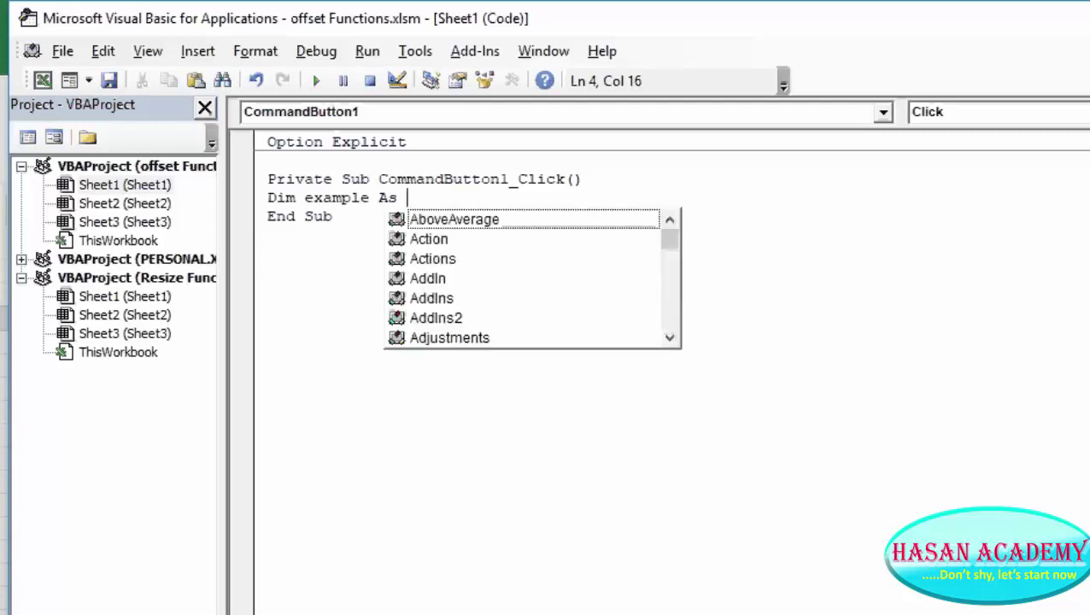
pyautogui.write('Rang')
pyautogui.press('Tab')
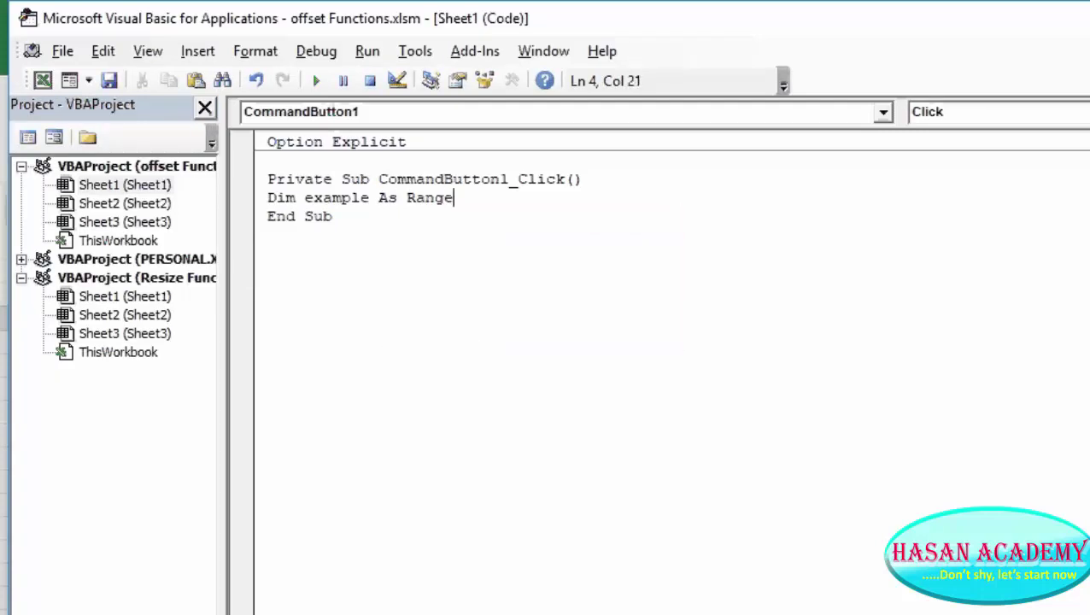
pyautogui.press('Return')
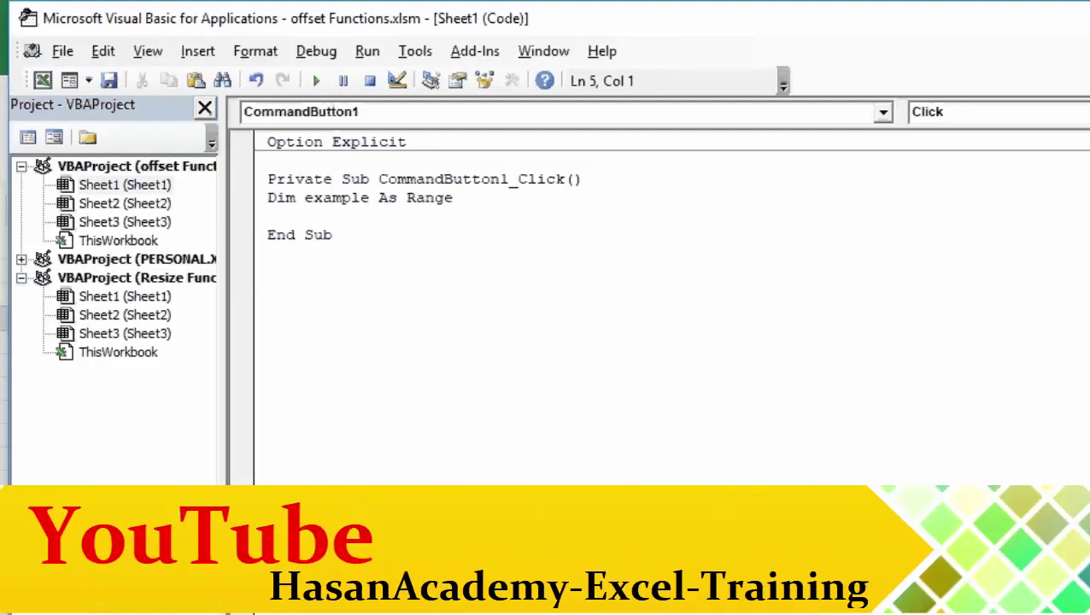
# Add the line Set example = Range("A1:A3") below the declaration.
pyautogui.write('s')
pyautogui.write('et ')
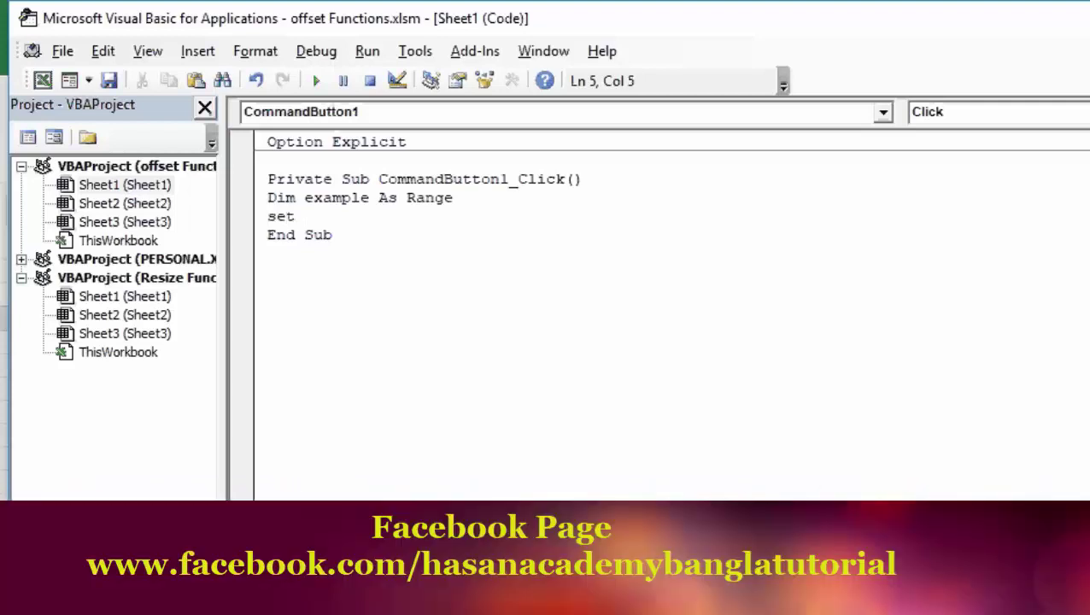
pyautogui.write('exam')
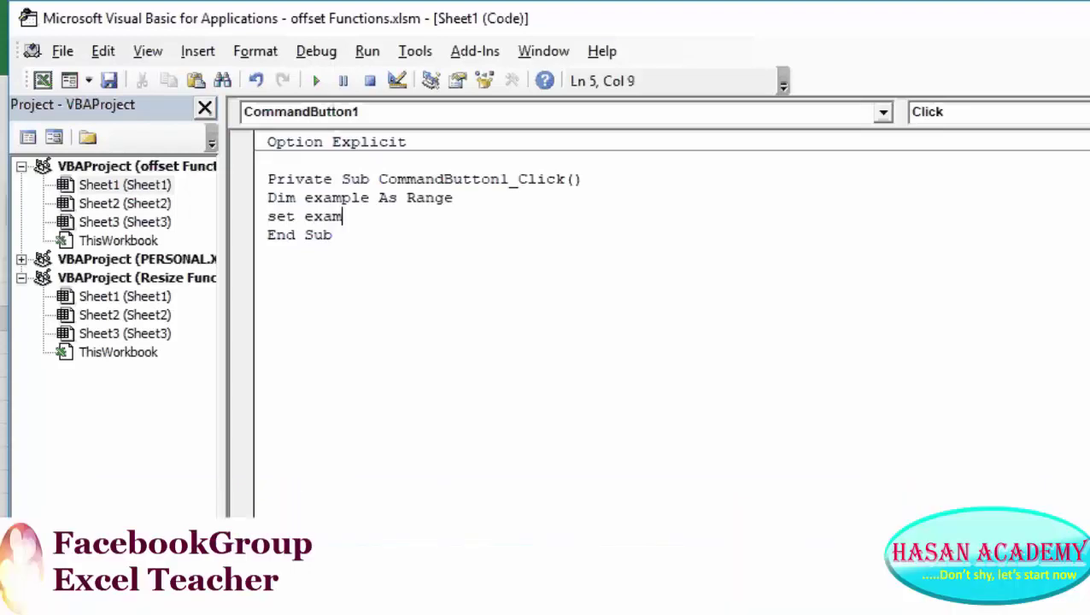
pyautogui.write('ple')
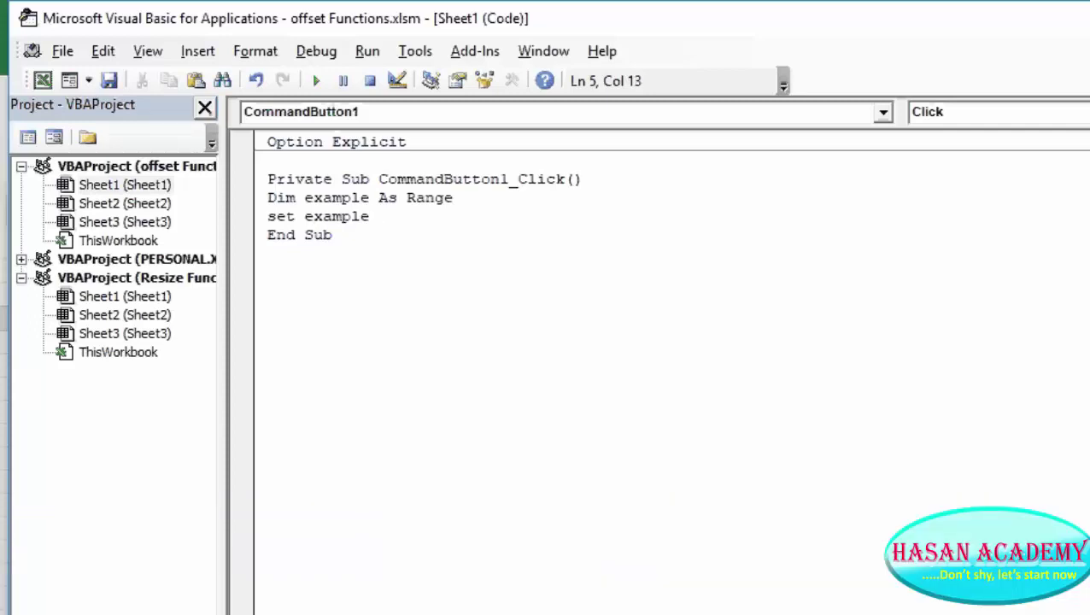
pyautogui.write(' = R')
pyautogui.write('ange')
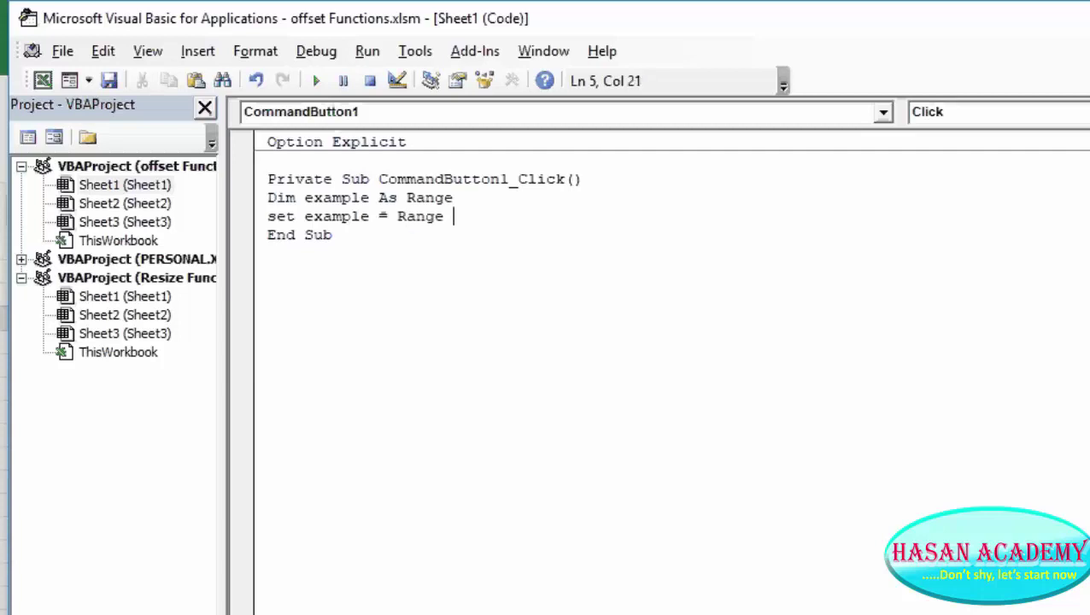
pyautogui.write(' (')
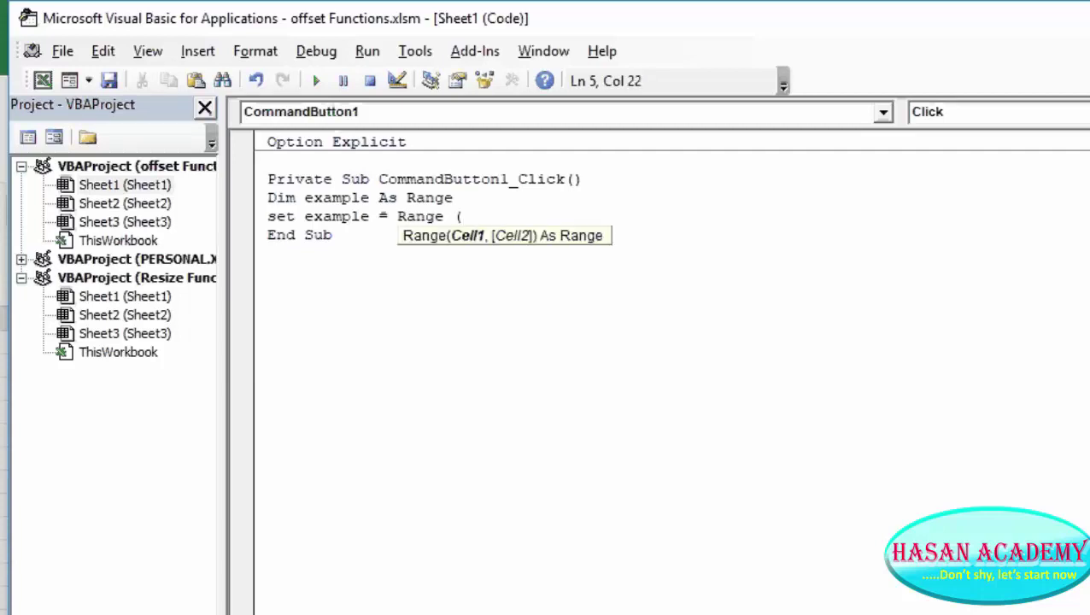
pyautogui.write('"A')
pyautogui.write('1')
pyautogui.write(':A')
pyautogui.write('#')
pyautogui.press('BackSpace')
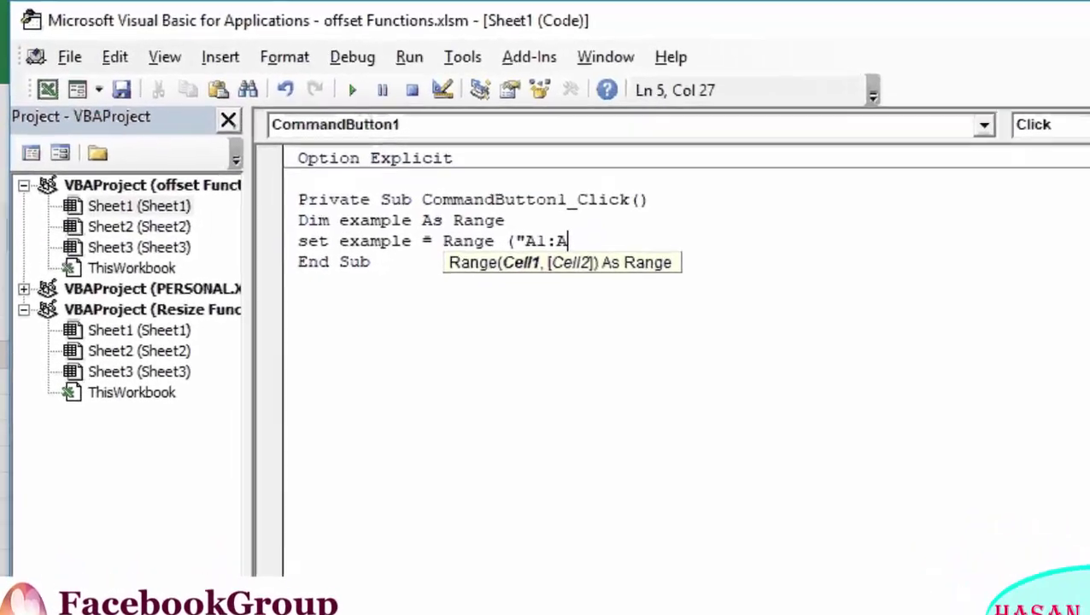
pyautogui.write('3')
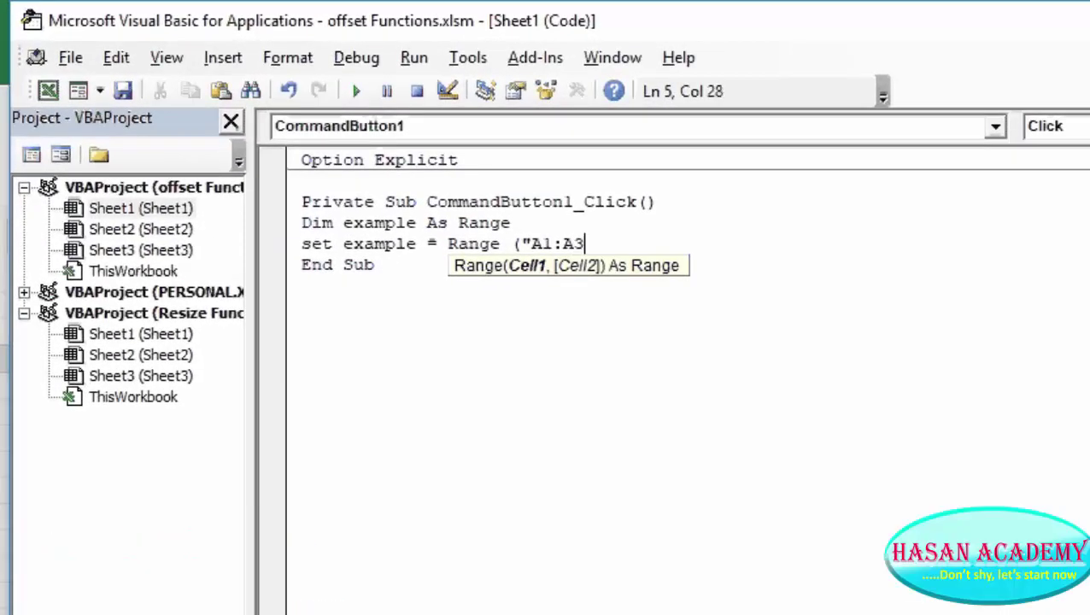
pyautogui.write('")')
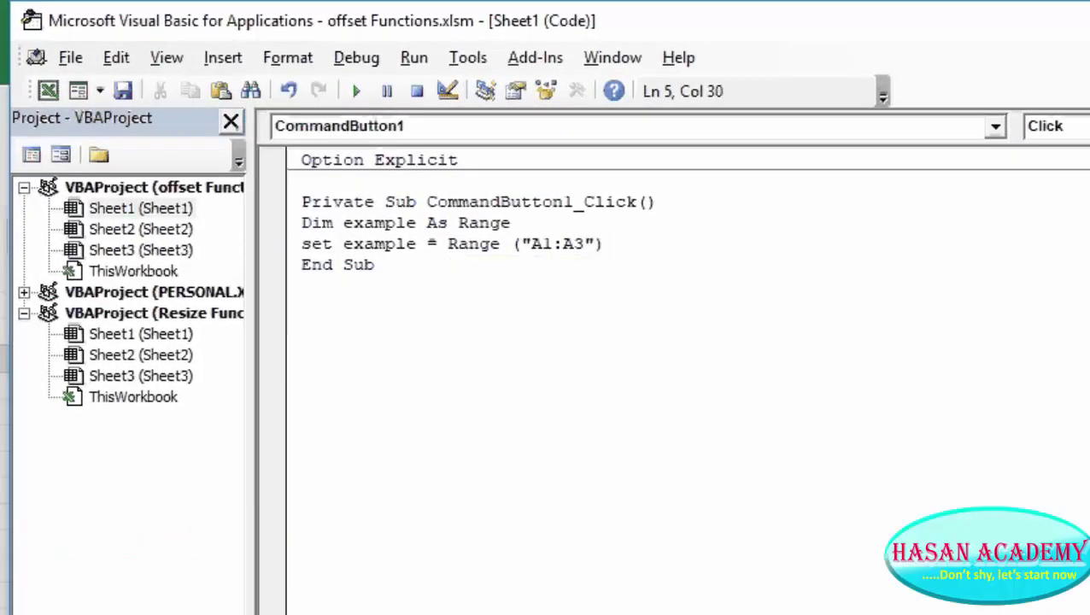
pyautogui.press('Return')
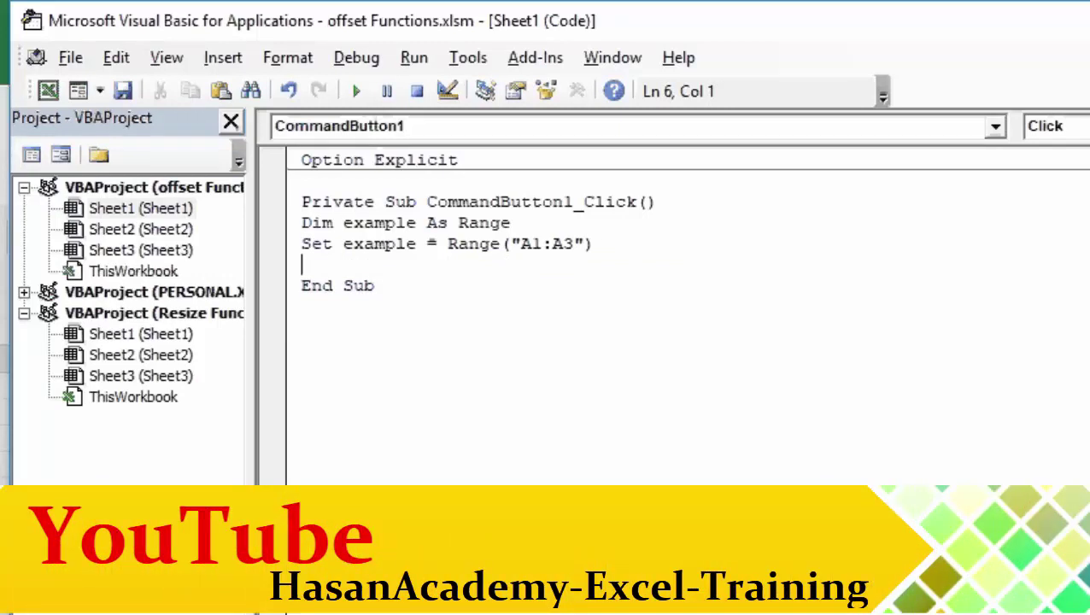
pyautogui.hotkey('alt', 'F11')
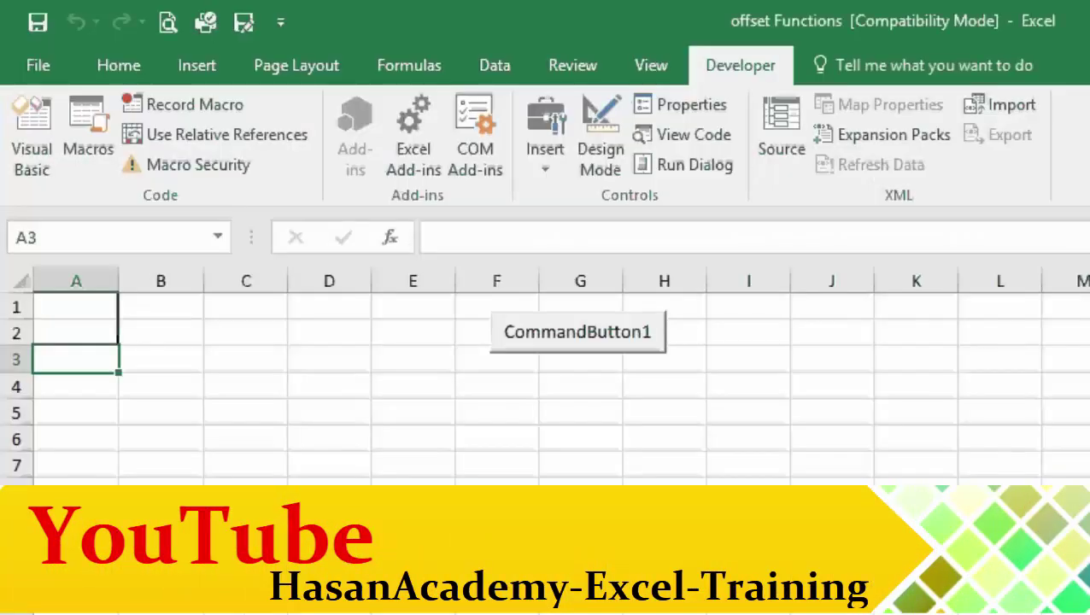
pyautogui.click(76, 306)
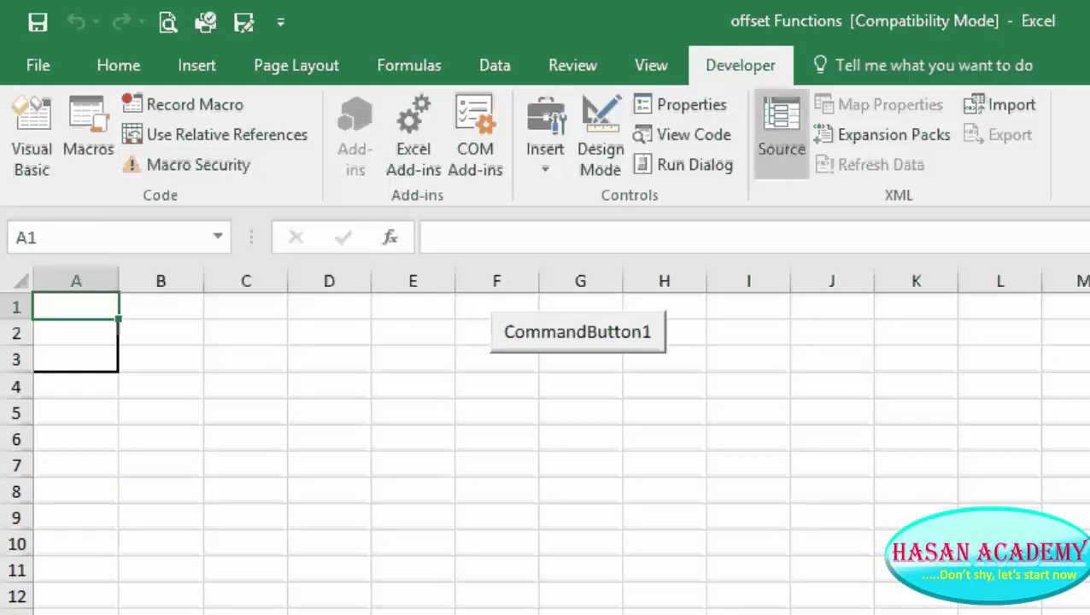
pyautogui.click(684, 134)
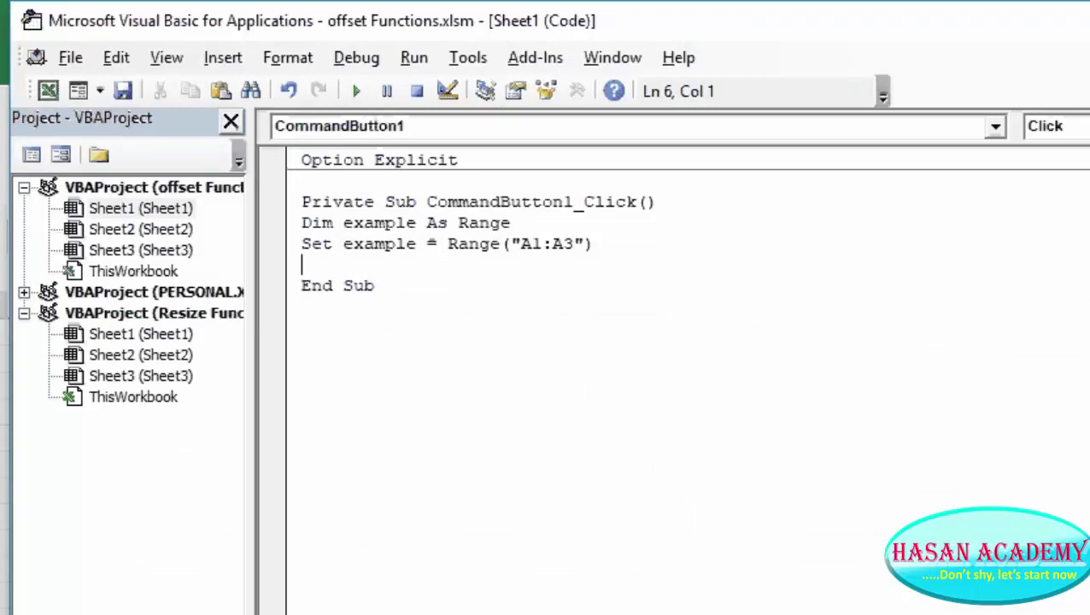
# Add example.Offset(4, 2).Select after the Set statement in the click procedure.
pyautogui.write('exm')
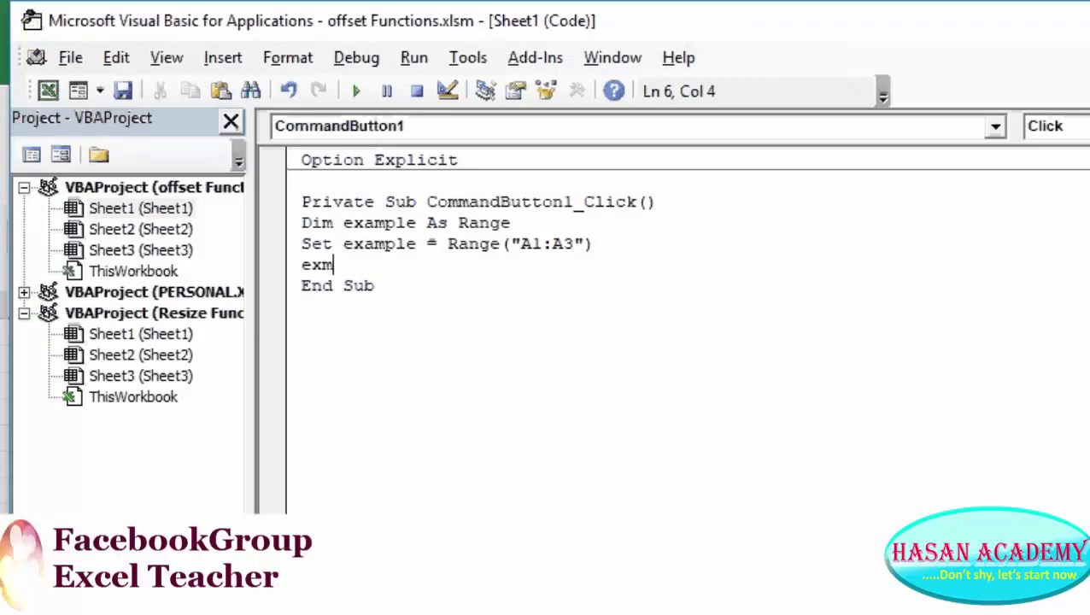
pyautogui.press('BackSpace')
pyautogui.write('amp')
pyautogui.write('le')
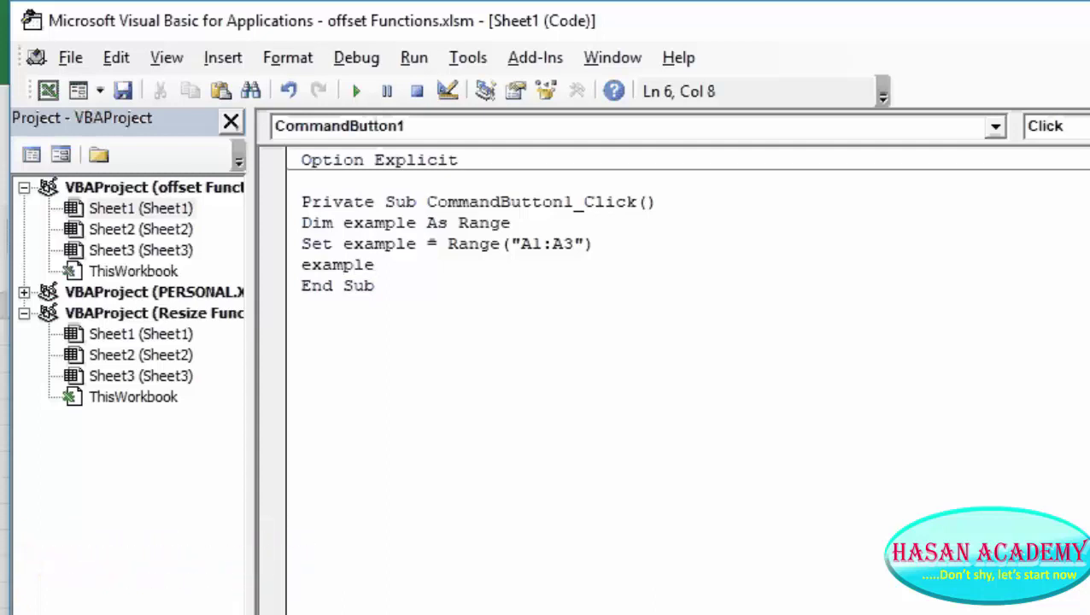
pyautogui.write('.o')
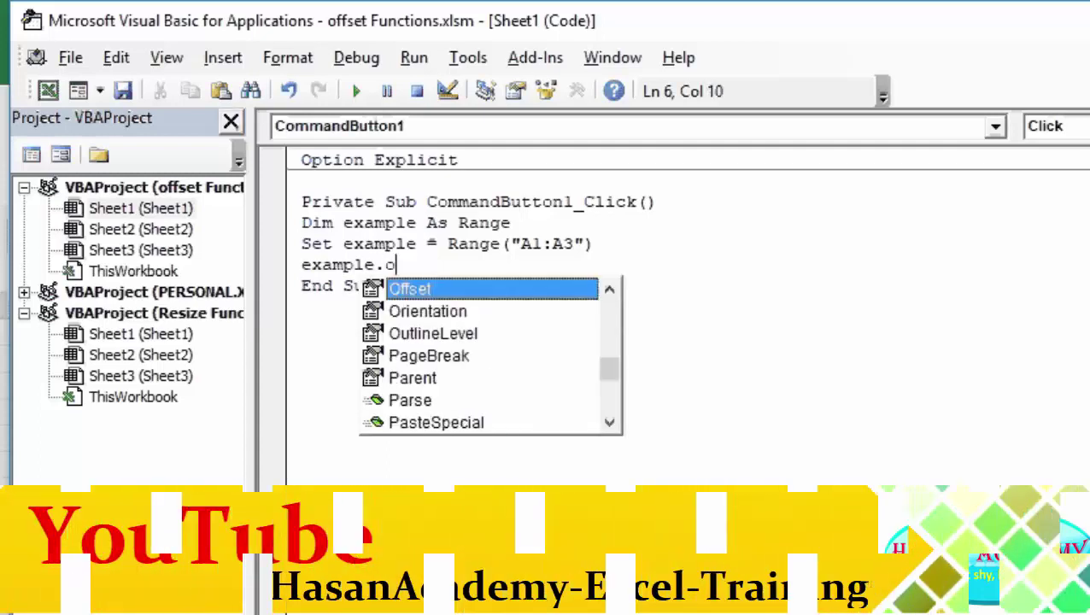
pyautogui.press('Tab')
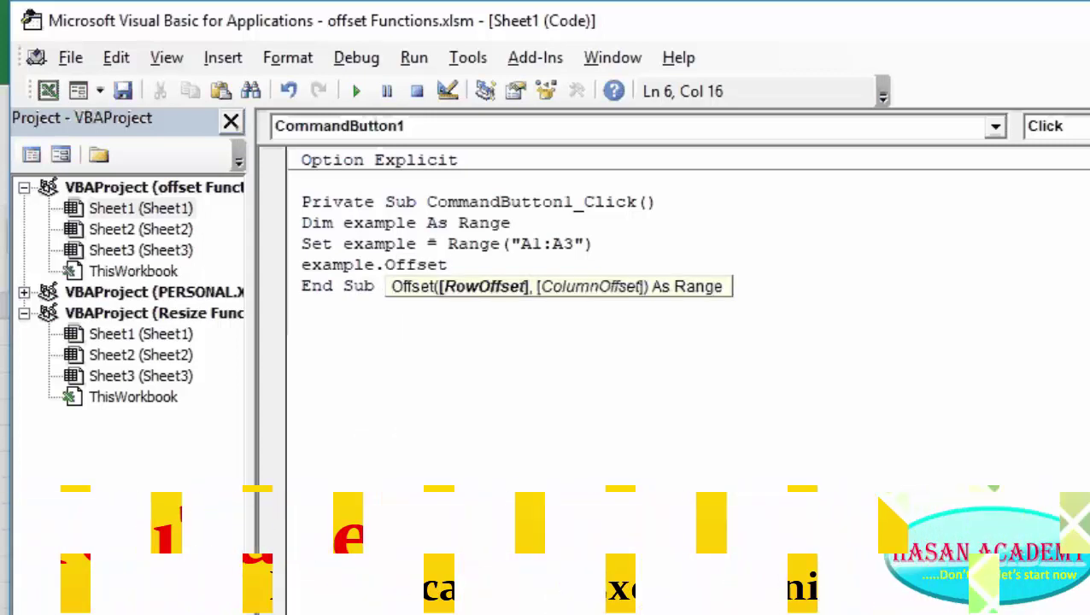
pyautogui.write('(')
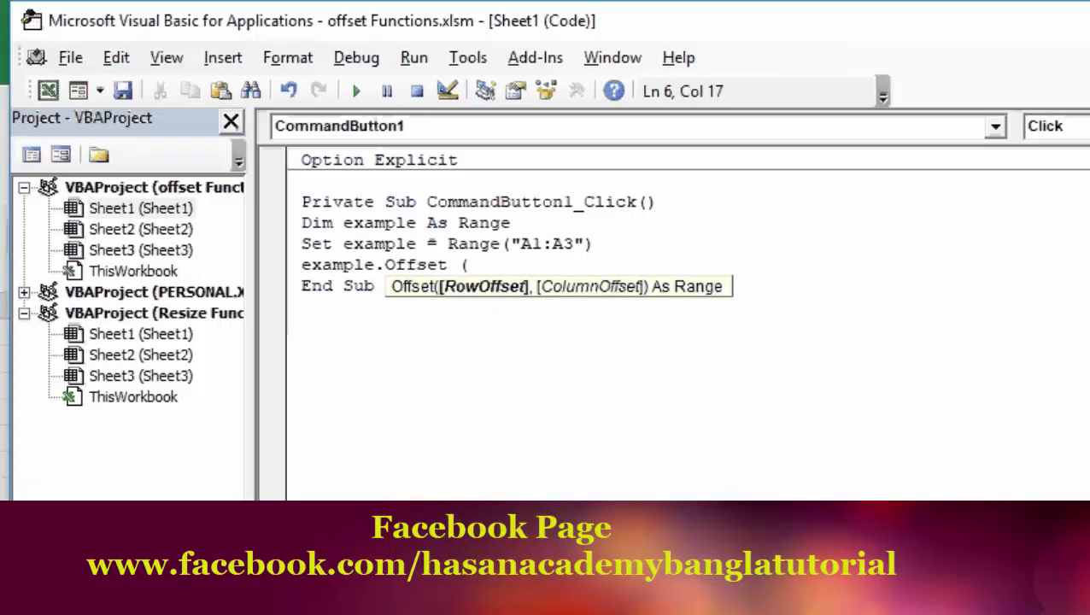
pyautogui.write('4,')
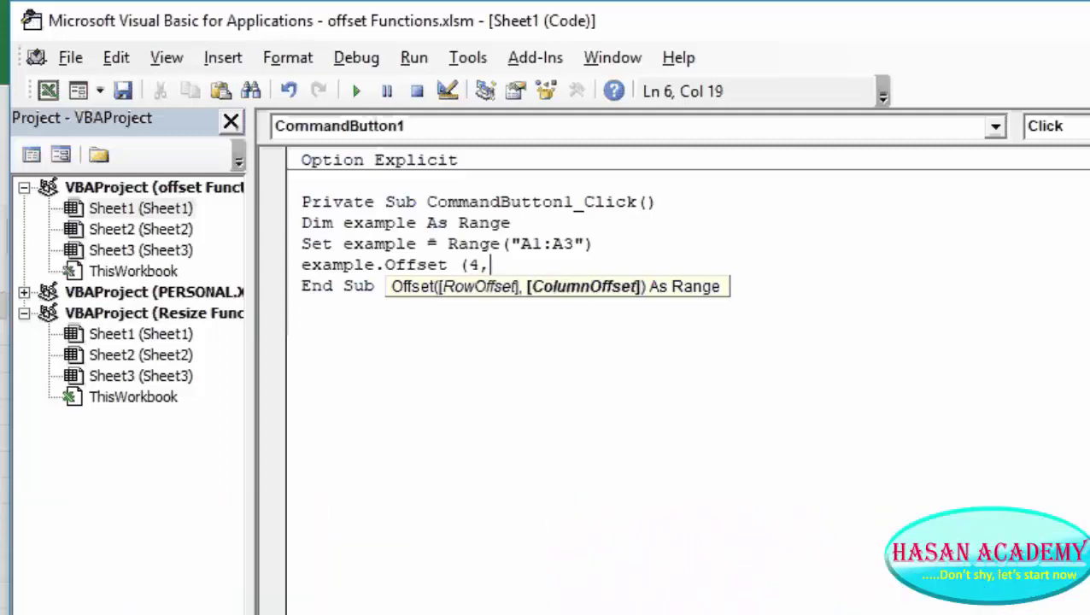
pyautogui.write('2')
pyautogui.write(')')
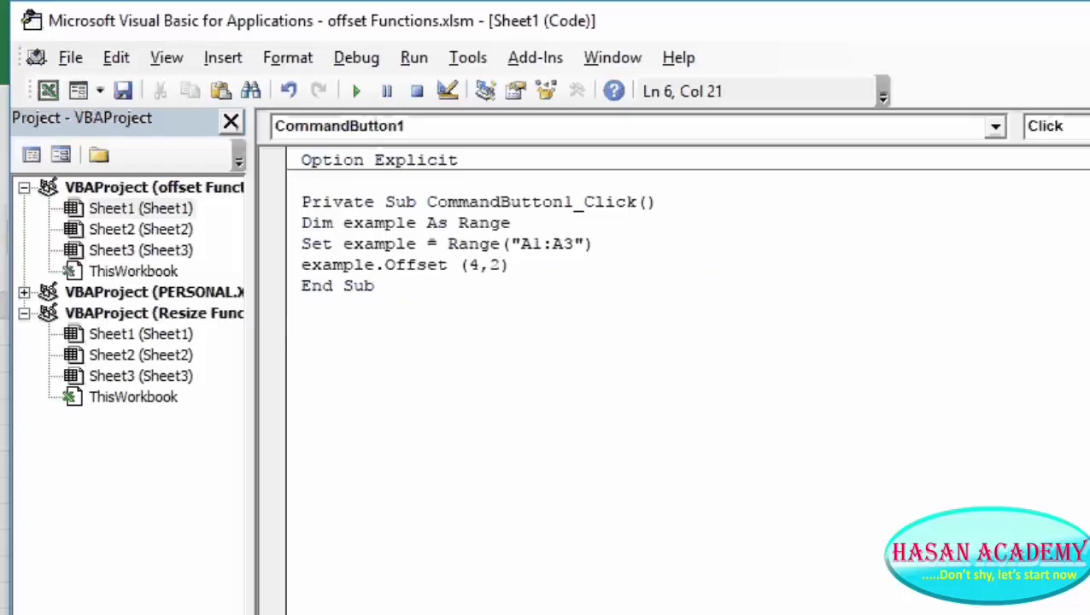
pyautogui.write('.')
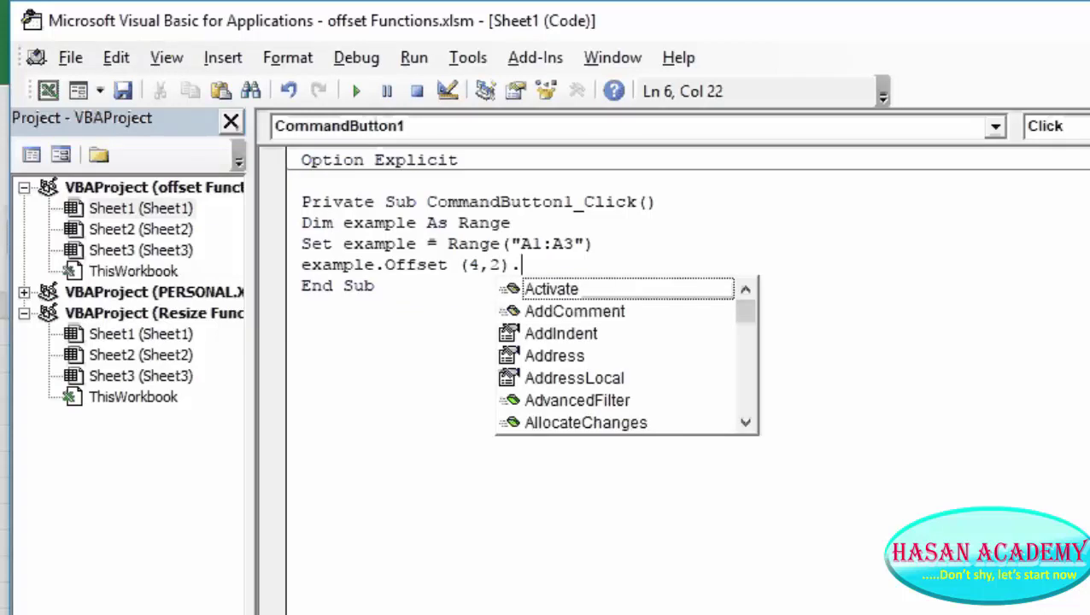
pyautogui.write('se')
pyautogui.press('Tab')
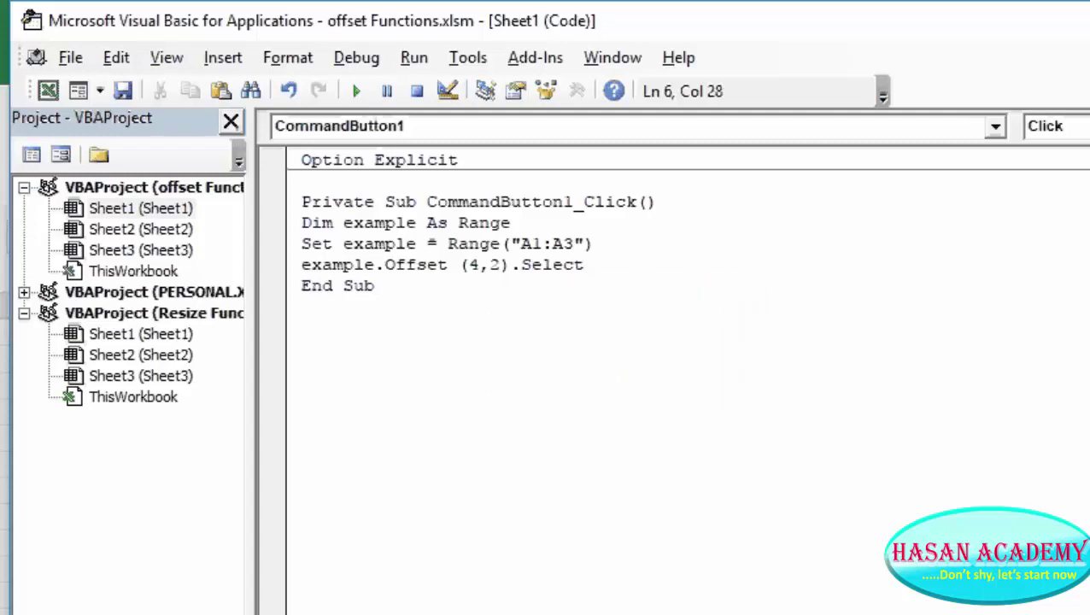
pyautogui.click(375, 285)
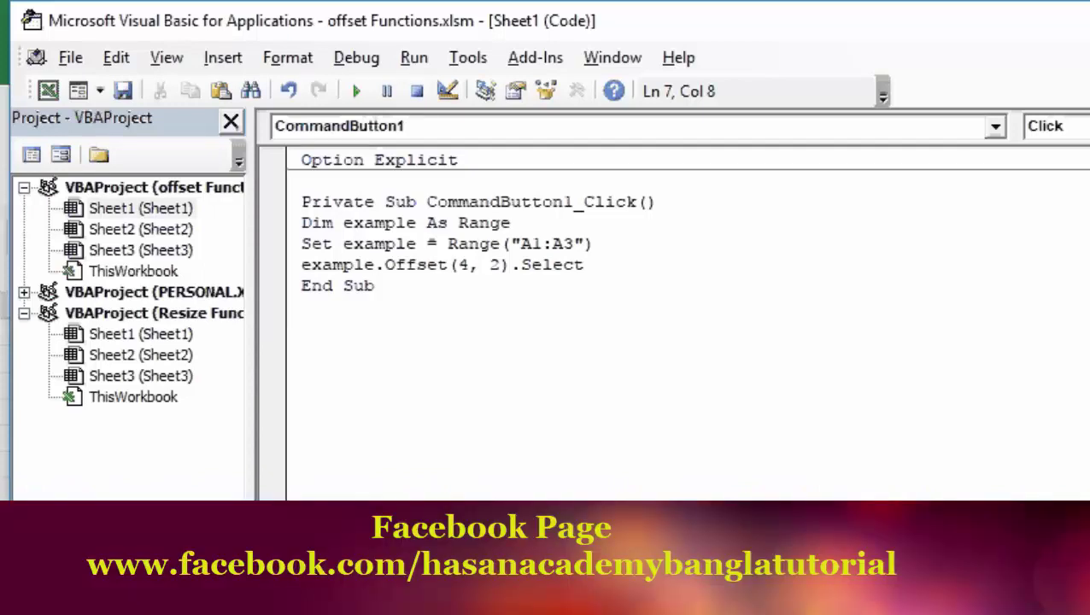
# Switch to the worksheet, view the button's macro code again, then return to the sheet.
pyautogui.click(48, 91)
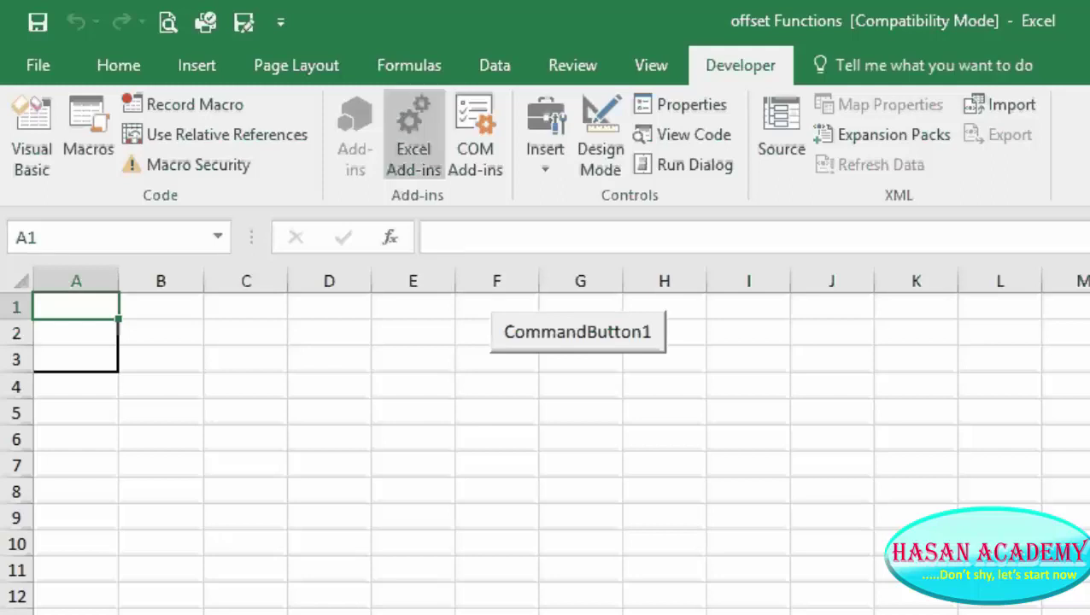
pyautogui.click(683, 134)
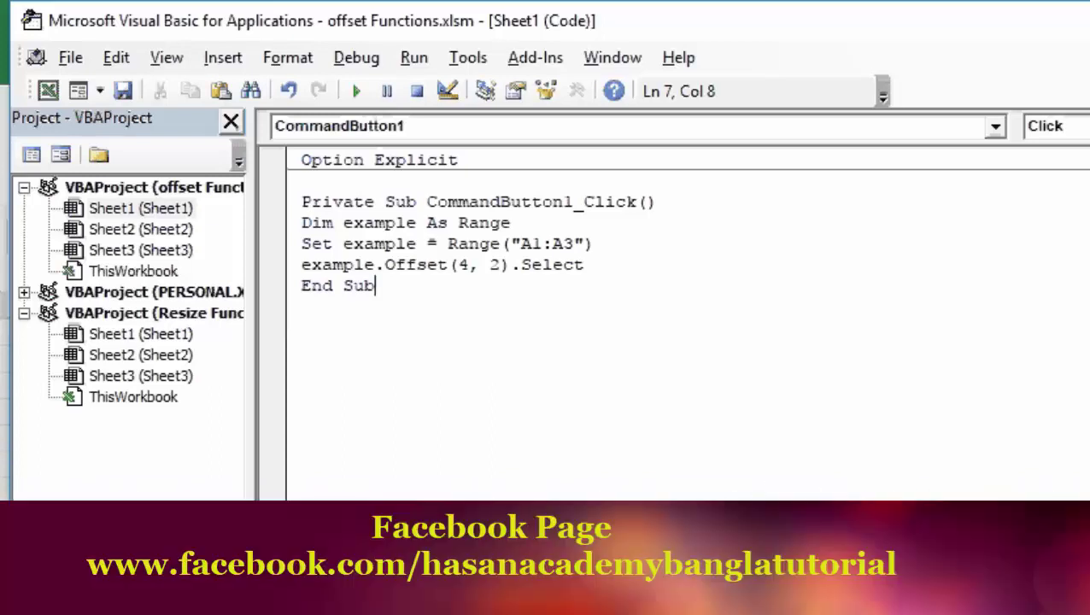
pyautogui.click(48, 90)
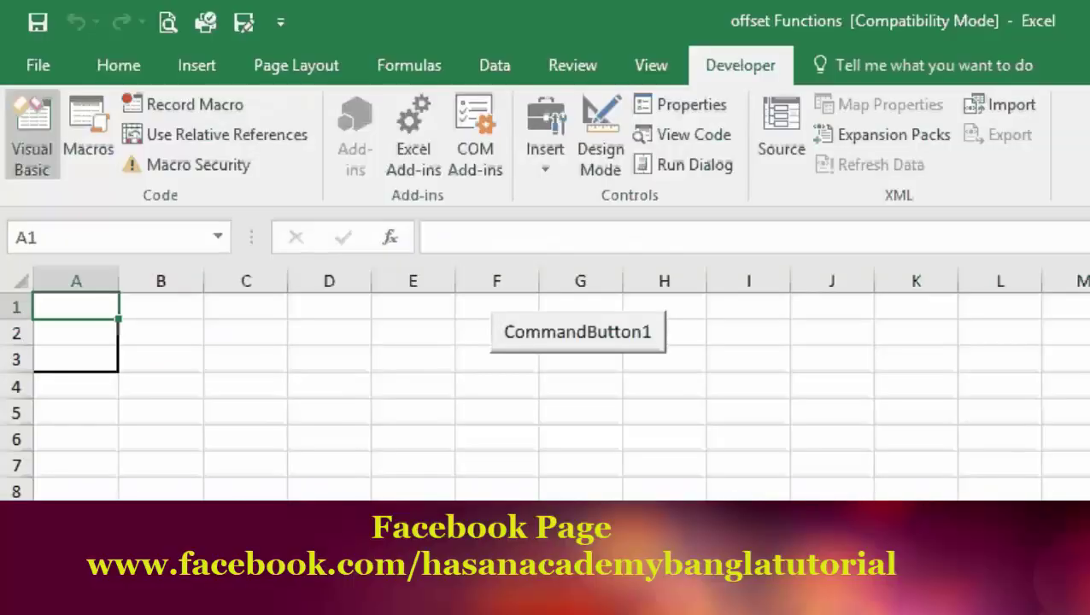
# From cell A4, run CommandButton1 to select C5:C7, then reopen the VBA editor.
pyautogui.click(76, 386)
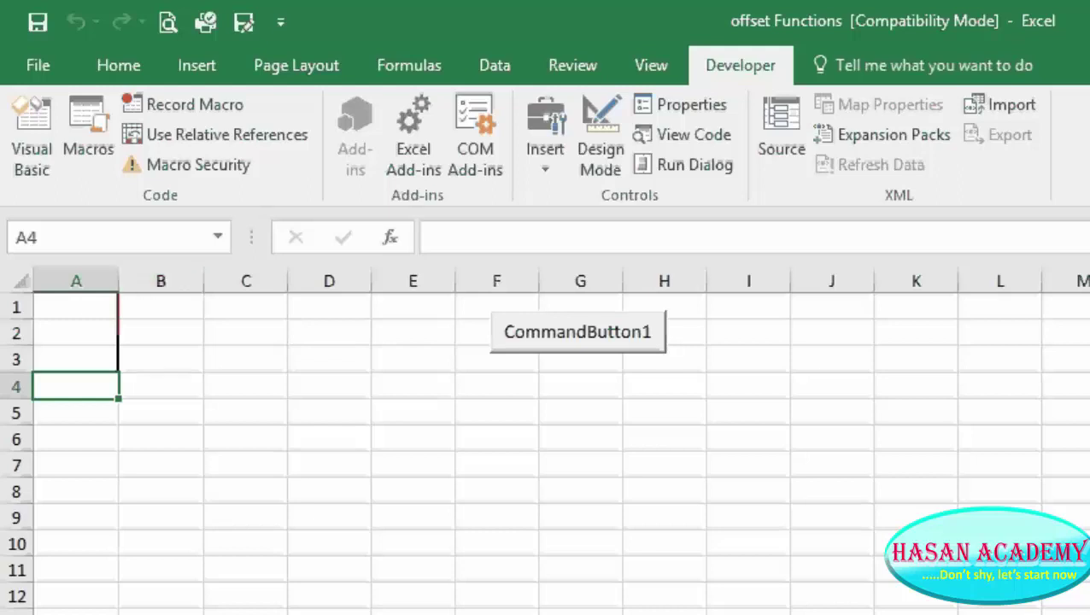
pyautogui.click(578, 332)
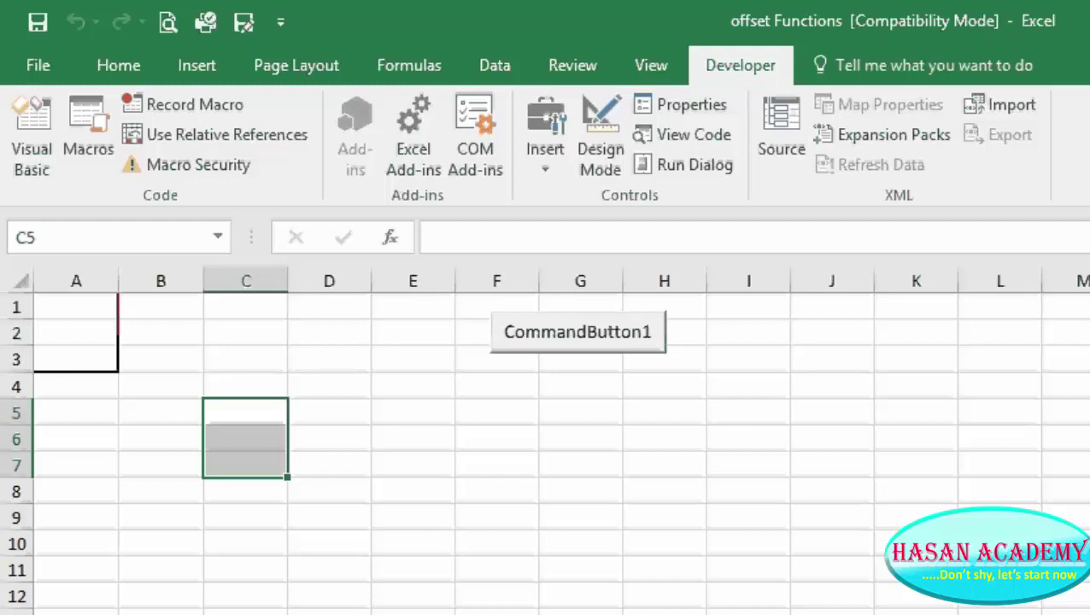
pyautogui.hotkey('alt', 'F11')
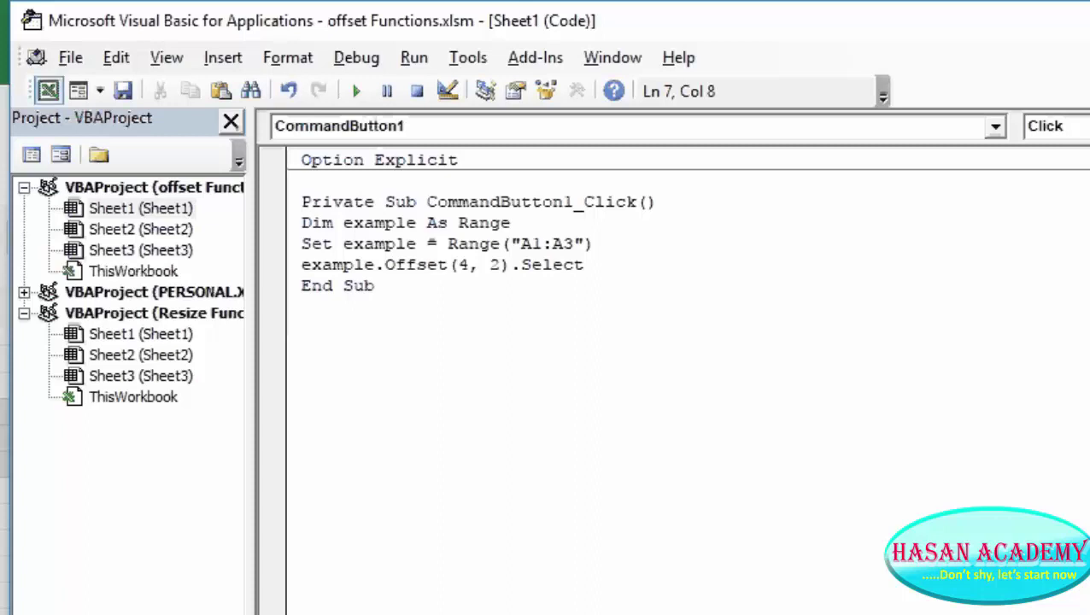
# Return to the worksheet to see C5:C7 selected by the macro.
pyautogui.click(48, 91)
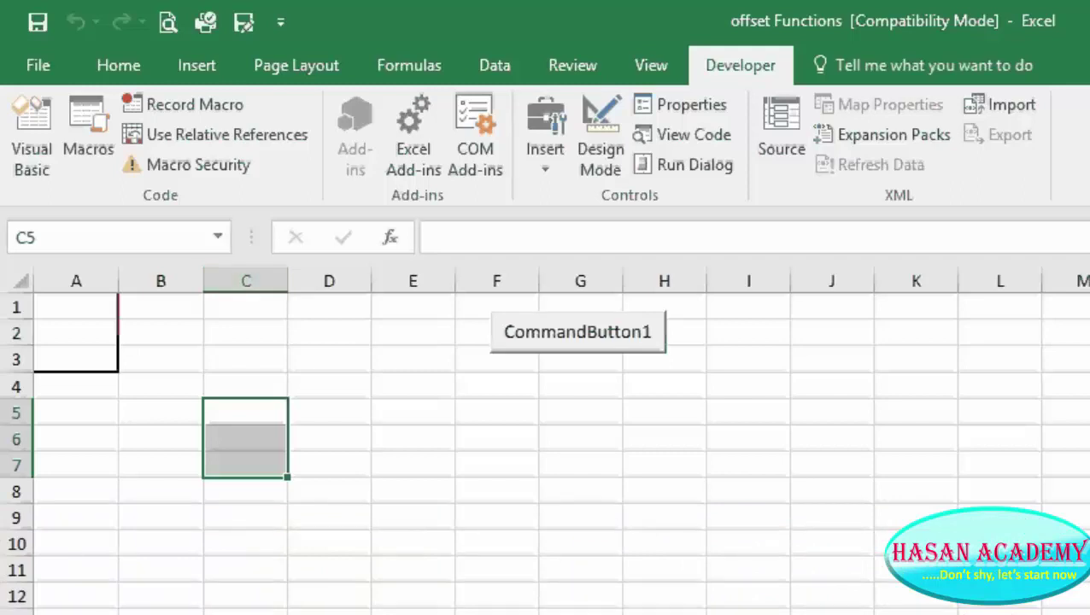
# Make A1 active and move the active cell among A3, A2 and A1.
pyautogui.click(76, 307)
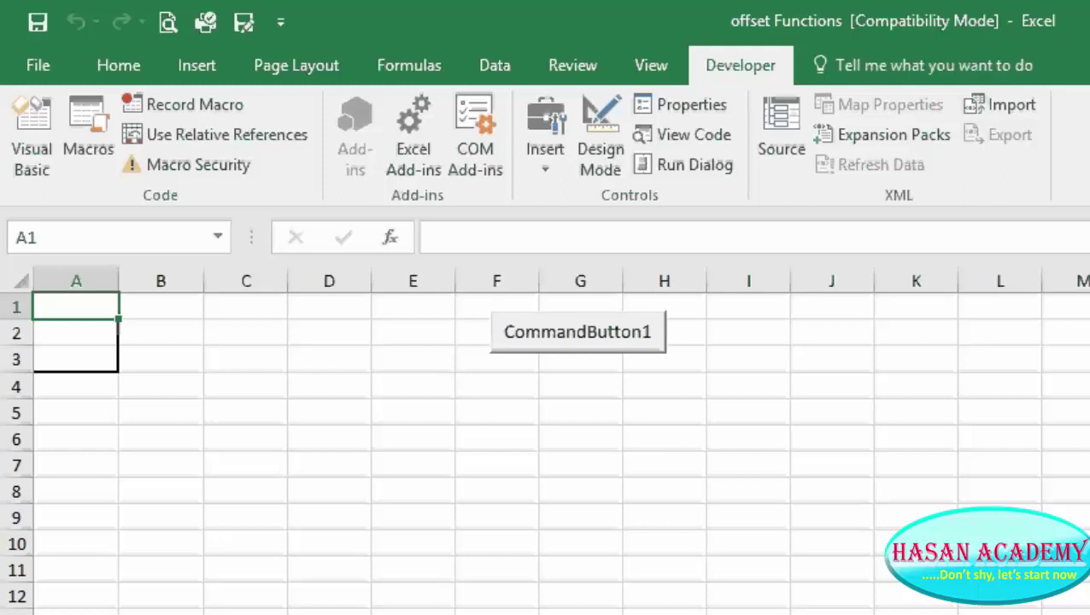
pyautogui.press('Return')
pyautogui.press('Return')
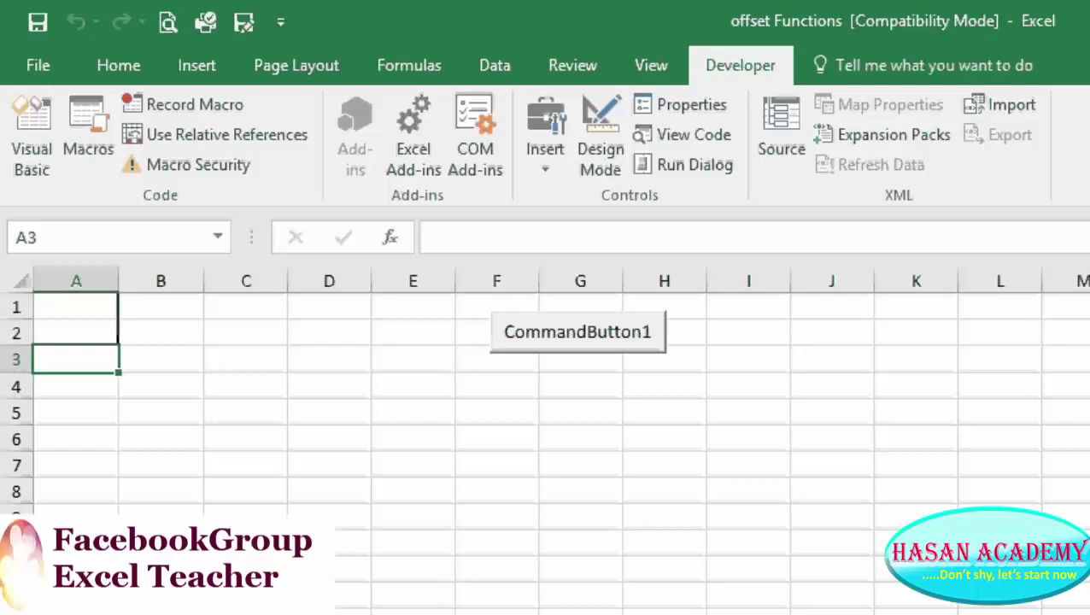
pyautogui.hotkey('shift', 'Return')
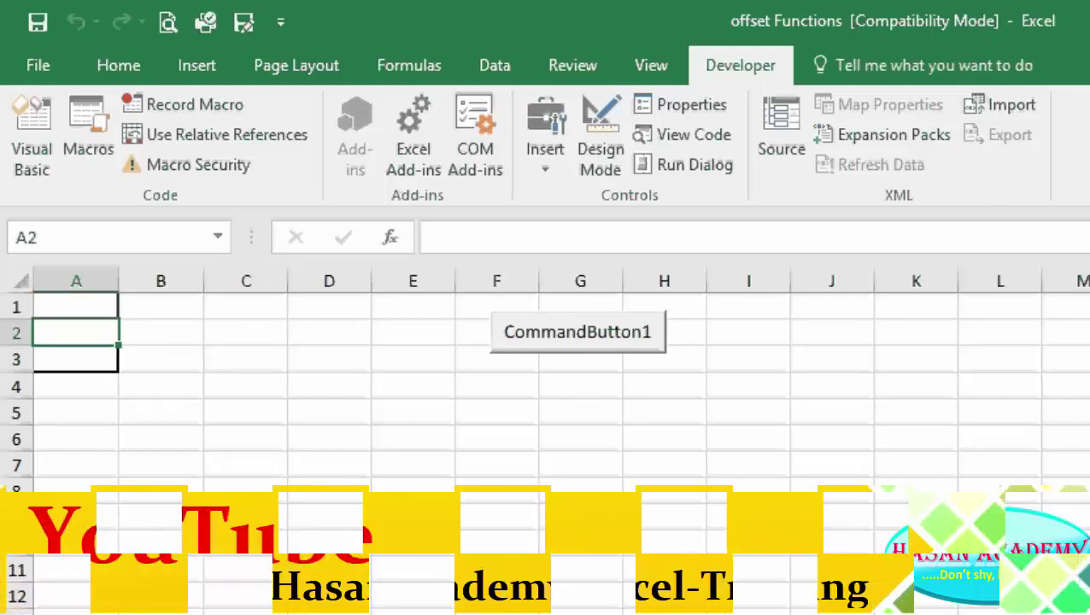
pyautogui.hotkey('shift', 'Return')
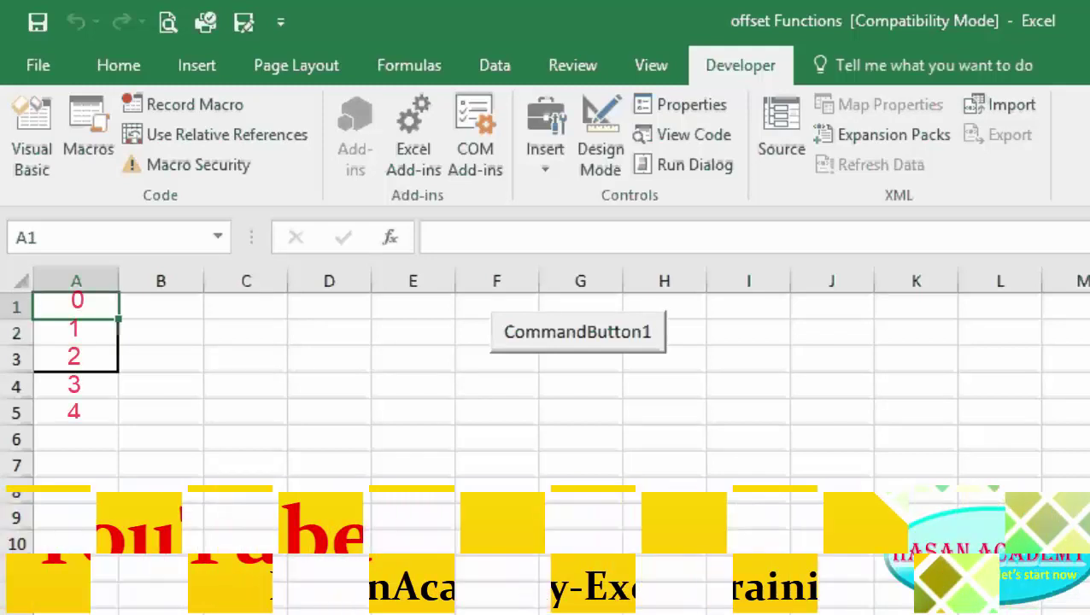
# Move the active cell down to A2.
pyautogui.press('Return')
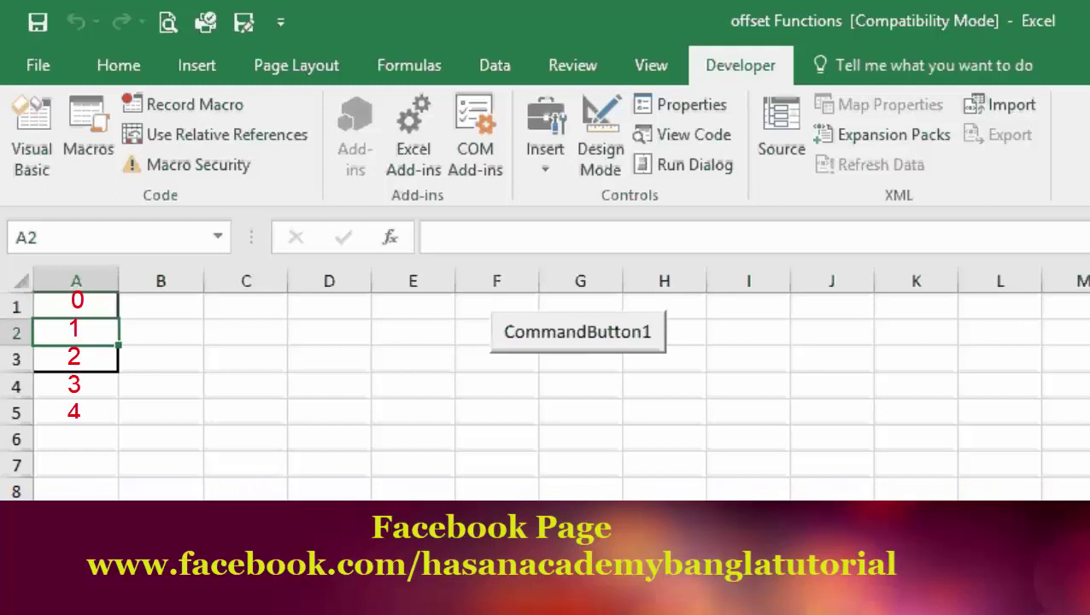